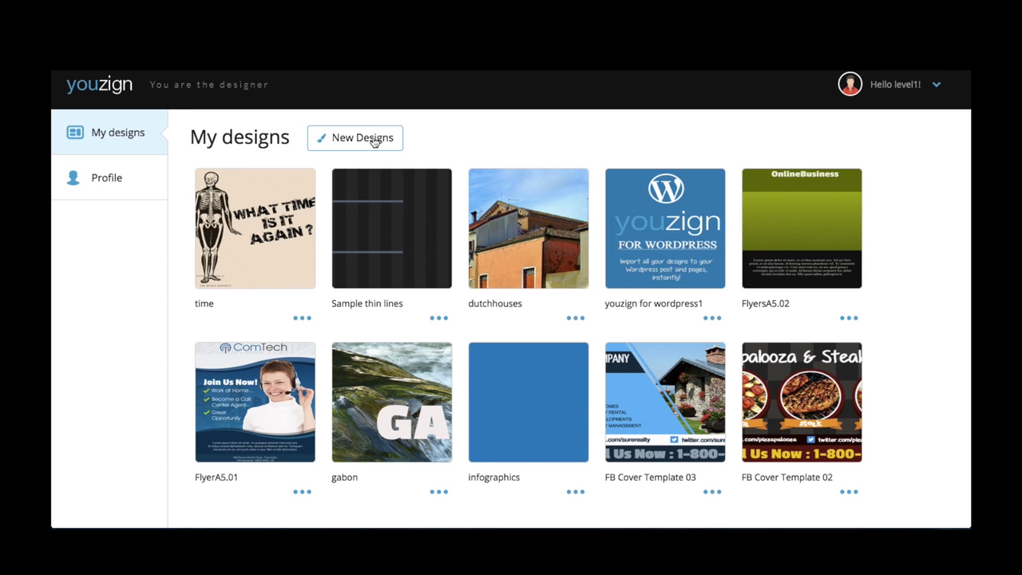
Step: Start a new design on the 851 x 315 px Facebook Cover canvas
click(374, 142)
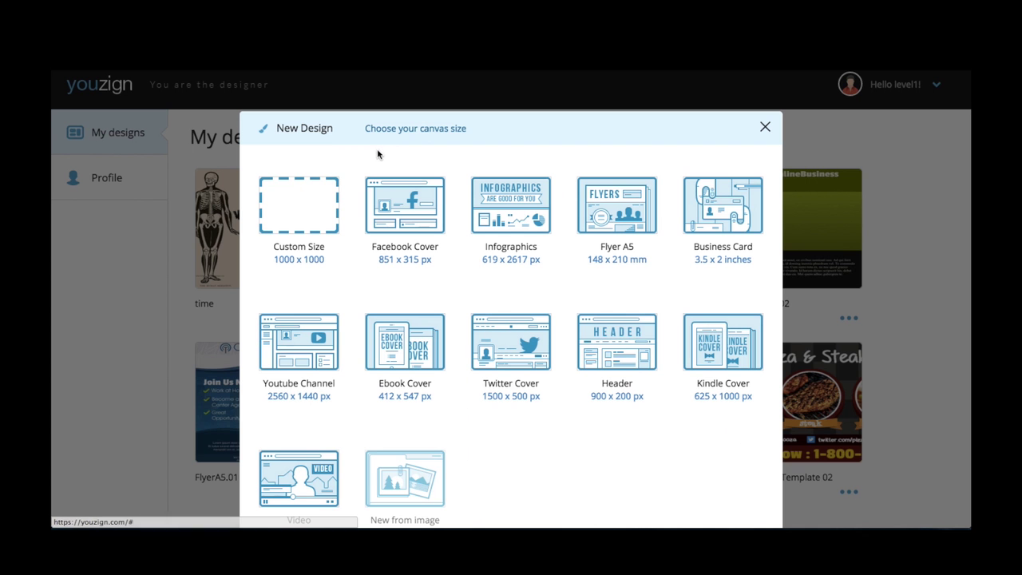
click(396, 197)
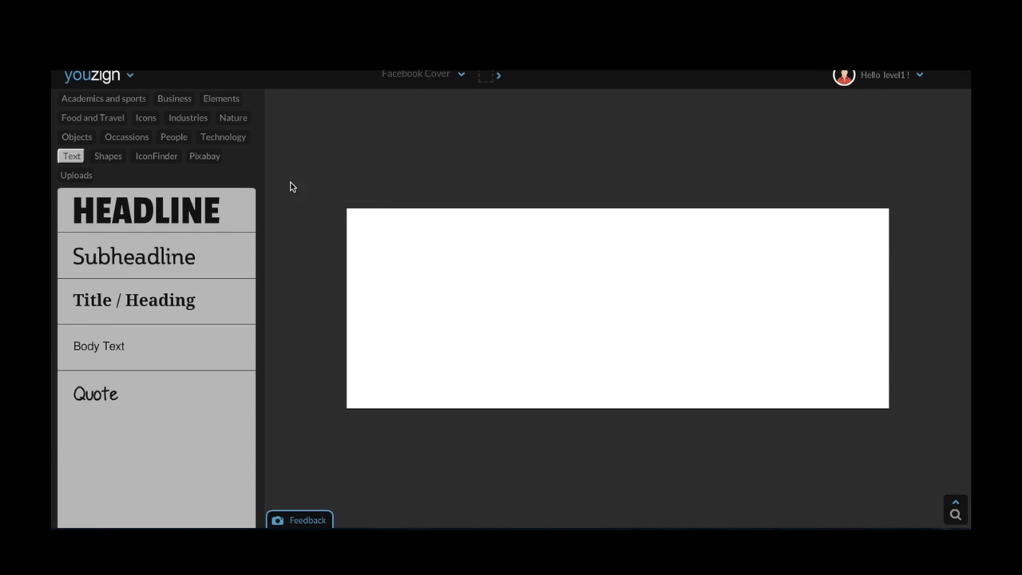
Step: Search the Pixabay stock photos for 'food'
click(204, 156)
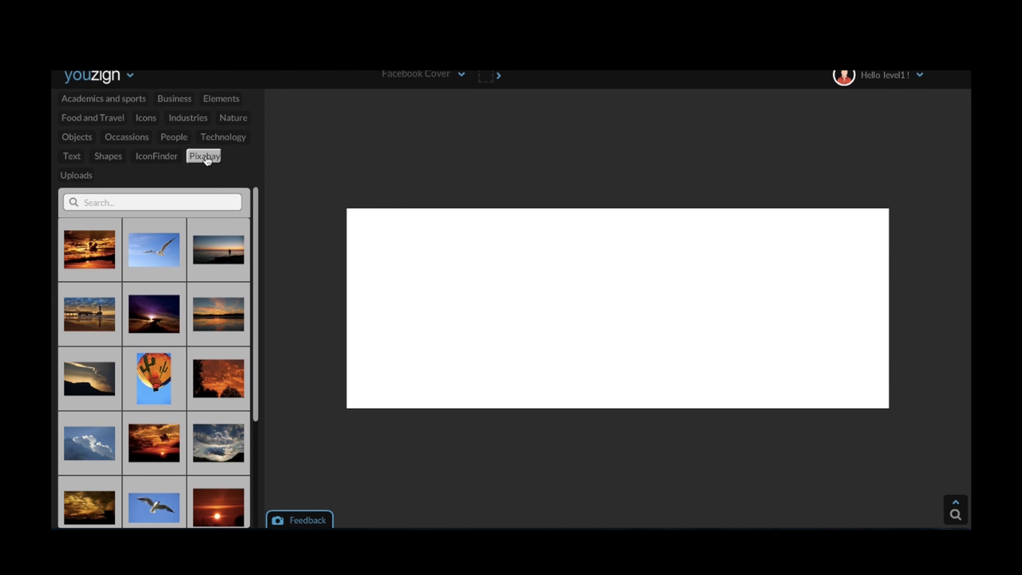
click(195, 200)
text(food)
key(Return)
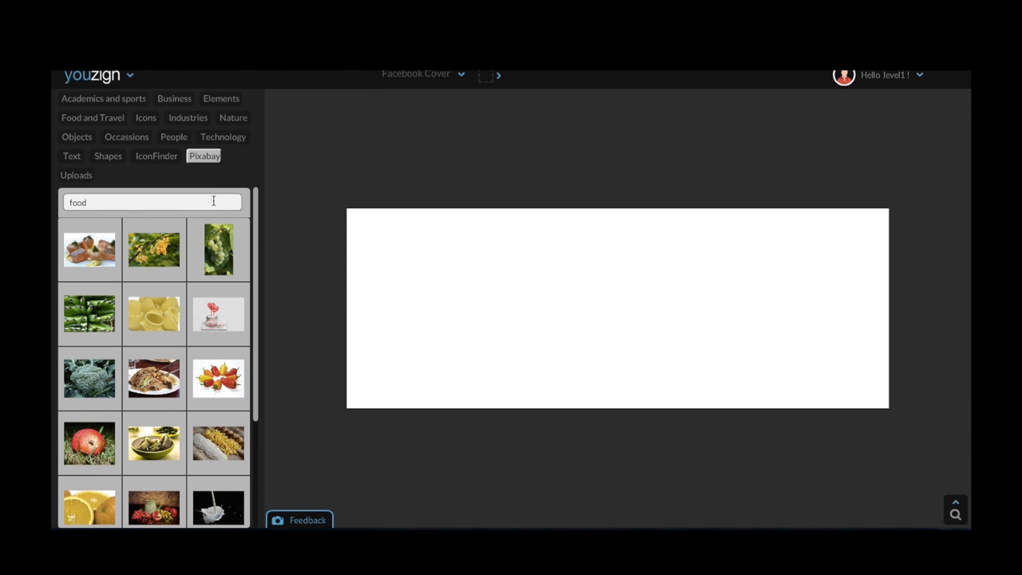
Step: Add the green apple photo to the cover and open it in the background remover
drag(257, 221, 264, 486)
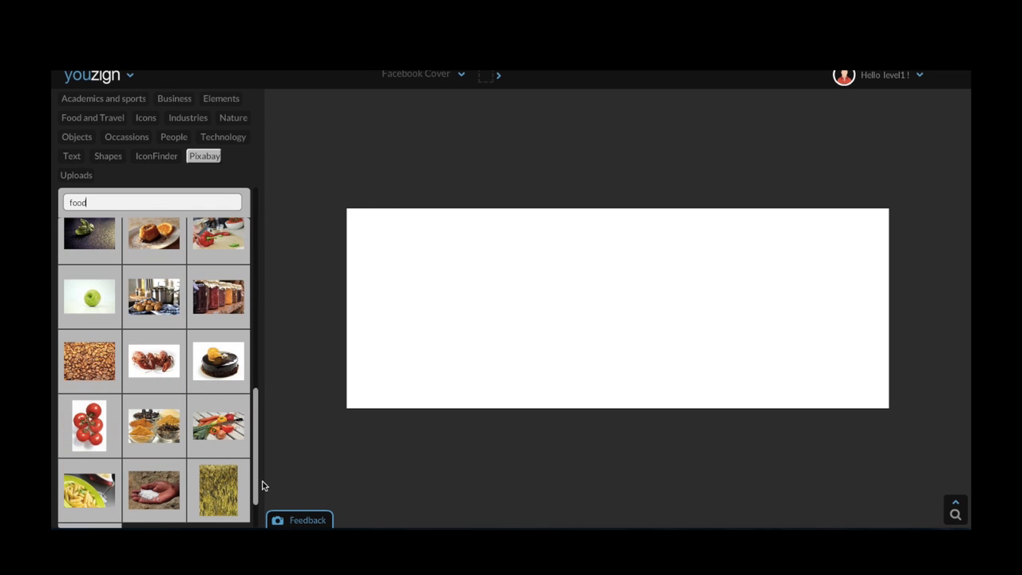
click(99, 311)
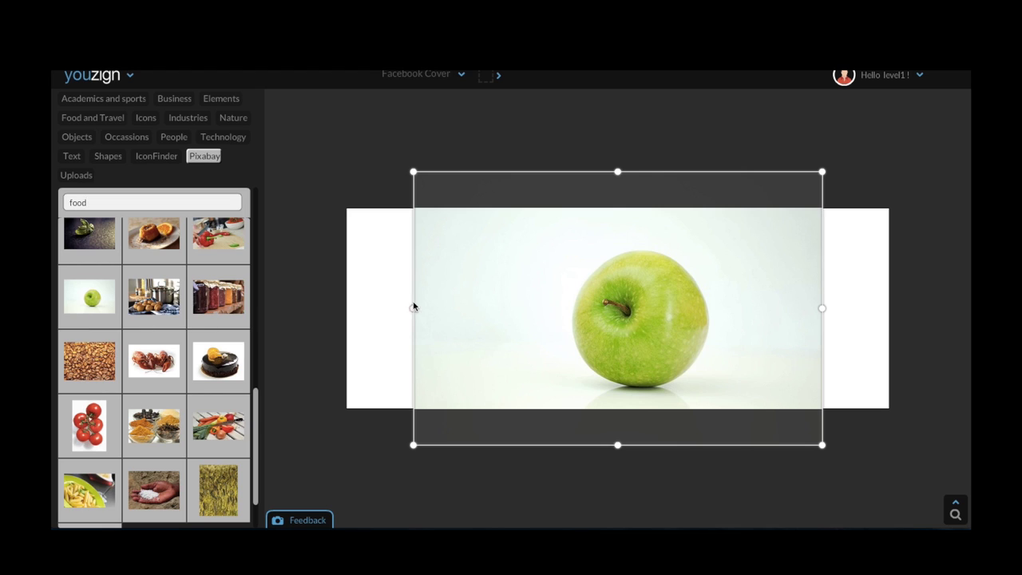
click(639, 306)
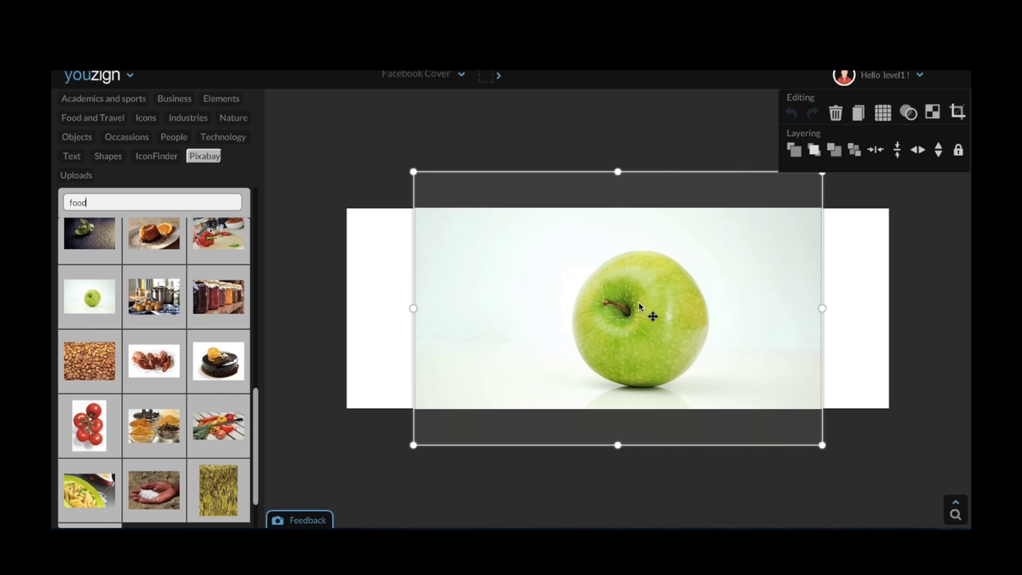
click(937, 116)
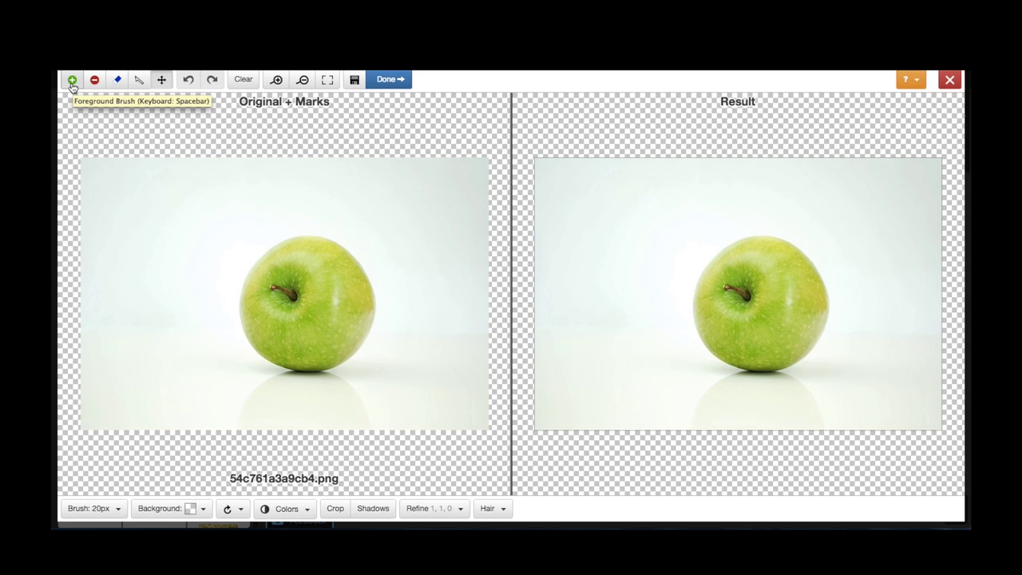
Step: Paint a red background loop around the apple on its white backdrop
click(94, 80)
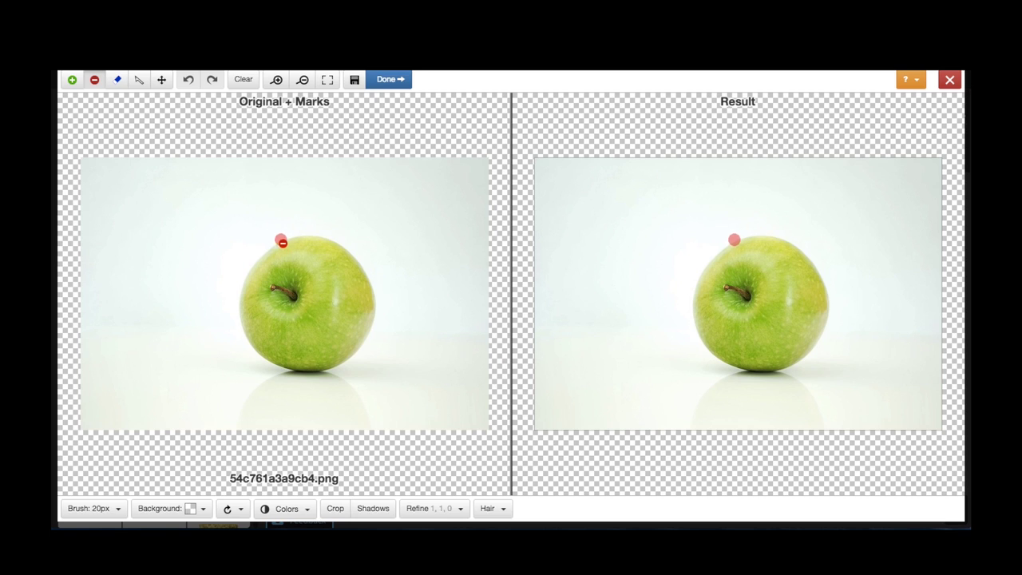
mouse_move(268, 233)
mouse_down()
mouse_move(213, 304)
mouse_move(221, 338)
mouse_move(286, 392)
mouse_move(358, 405)
mouse_move(395, 334)
mouse_move(402, 278)
mouse_move(387, 242)
mouse_move(343, 223)
mouse_move(293, 215)
mouse_move(269, 235)
mouse_up()
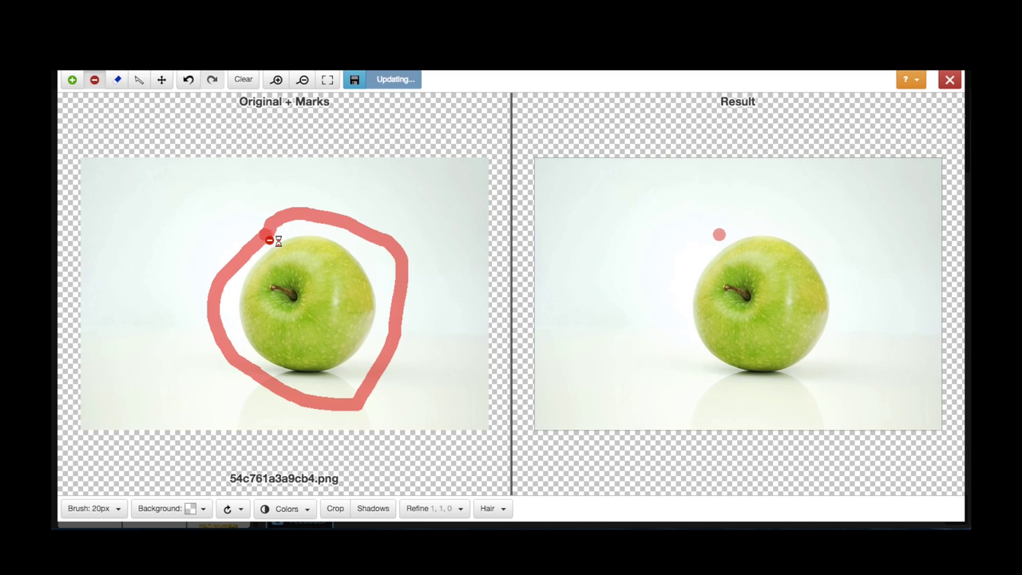
click(72, 81)
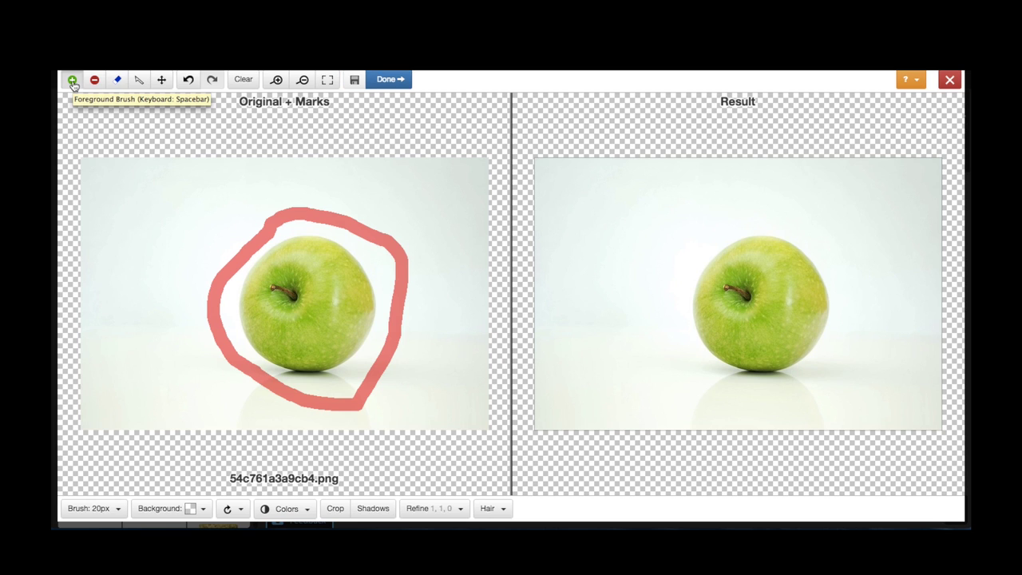
Step: Mark the apple as foreground, add a keep dot on its right edge, and apply the cut-out
click(72, 81)
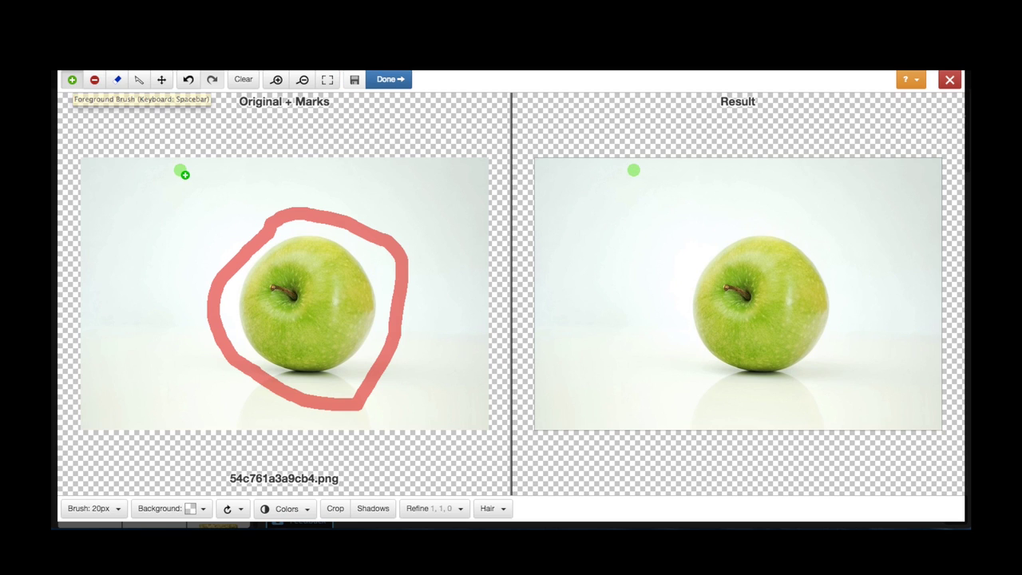
drag(306, 253, 289, 339)
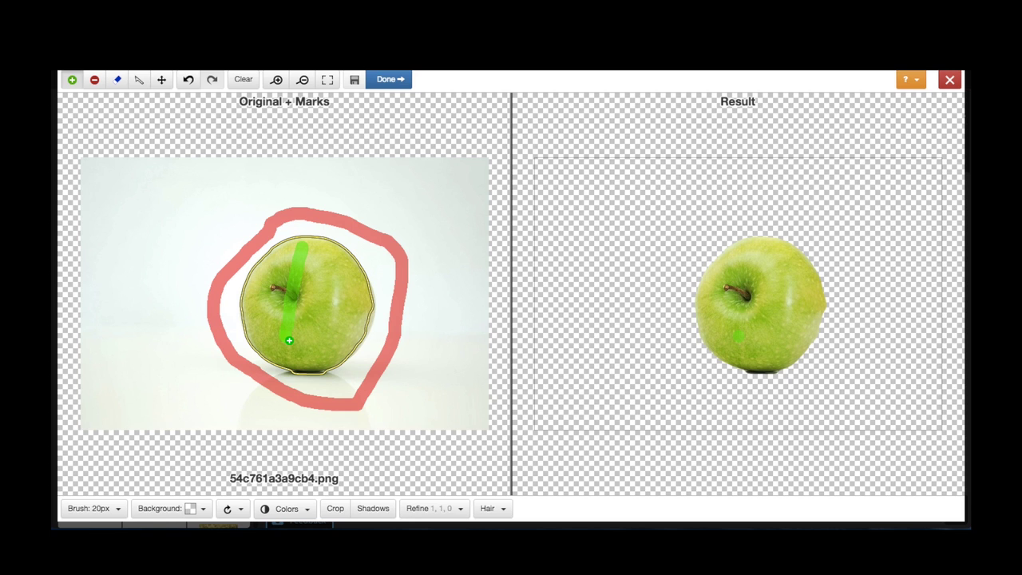
click(276, 80)
click(277, 80)
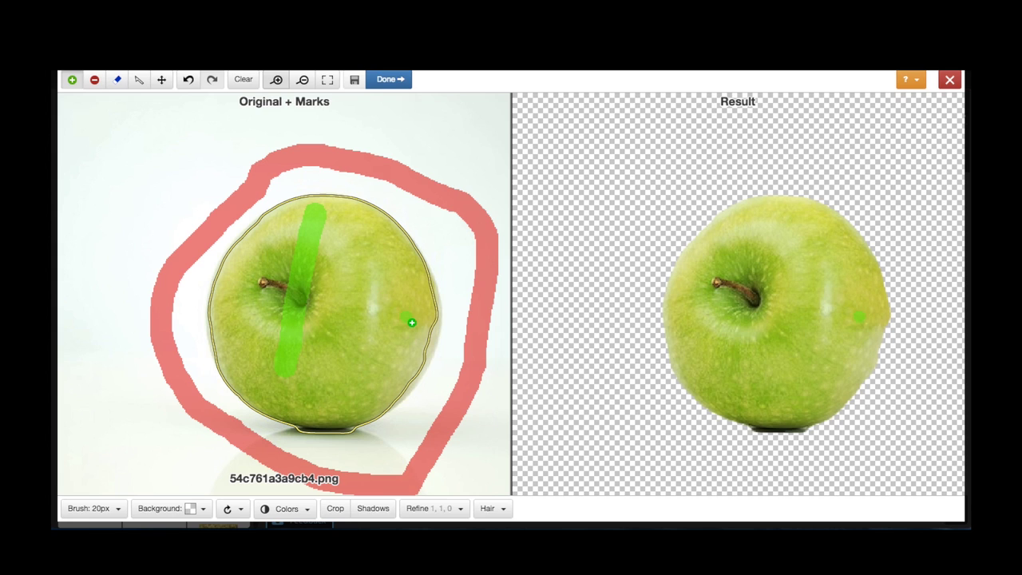
click(430, 339)
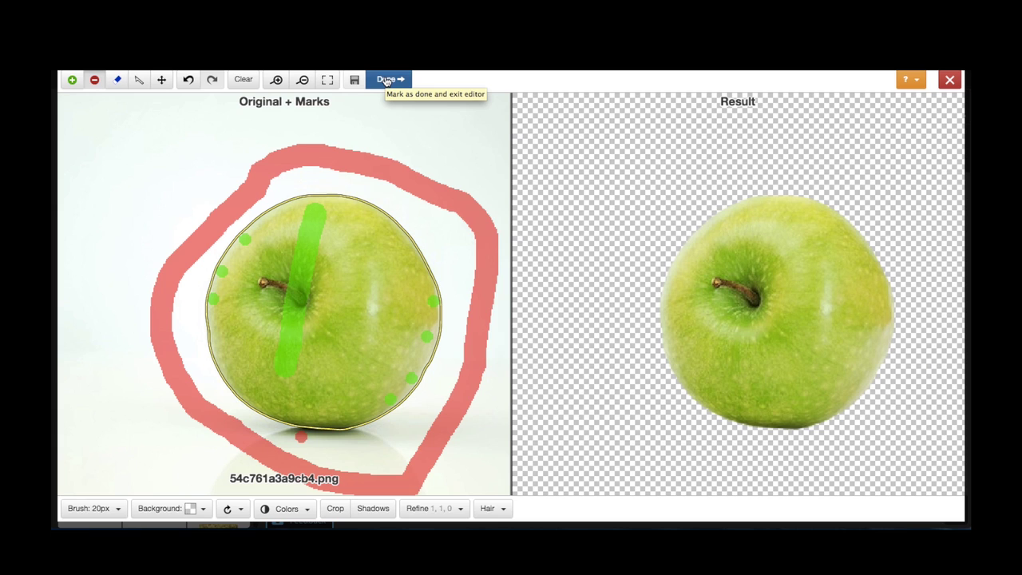
click(386, 79)
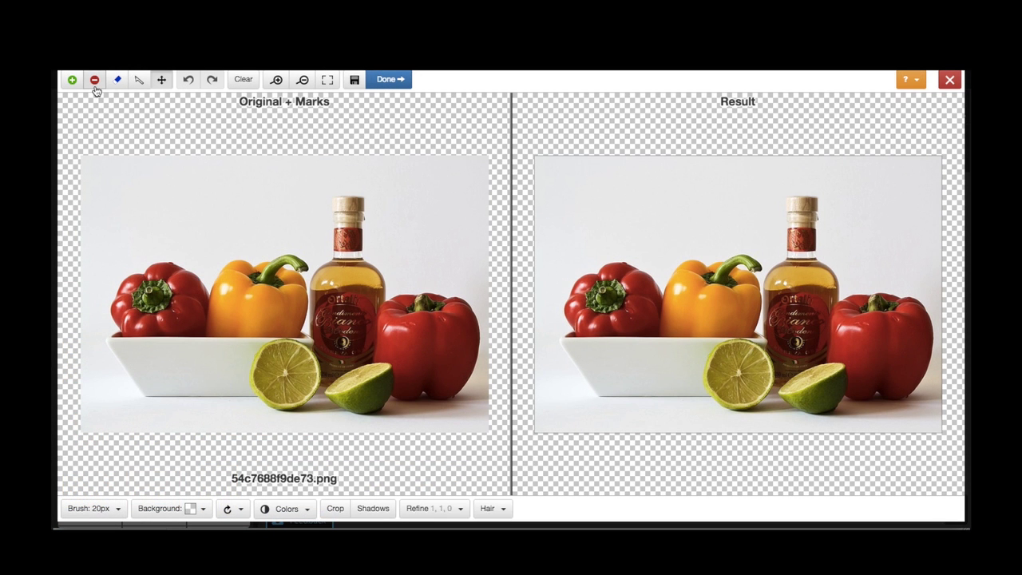
click(94, 80)
Step: Mark the white backdrop as background and the pepper, bowl, lime and bottle as foreground
click(131, 250)
mouse_move(133, 251)
mouse_down()
mouse_move(93, 304)
mouse_move(299, 210)
mouse_move(305, 216)
mouse_move(202, 252)
mouse_move(133, 250)
mouse_up()
click(72, 79)
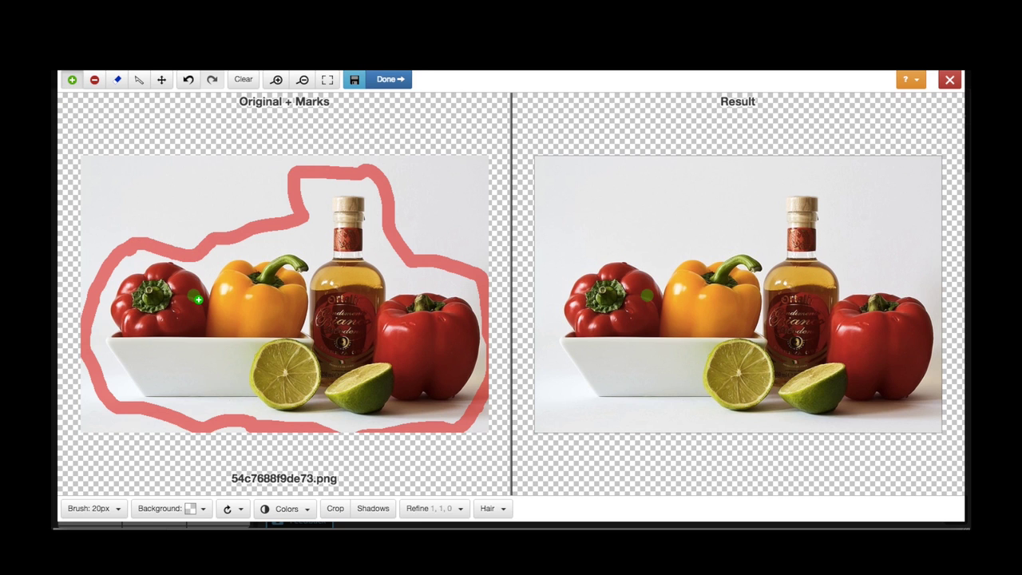
drag(148, 292, 280, 376)
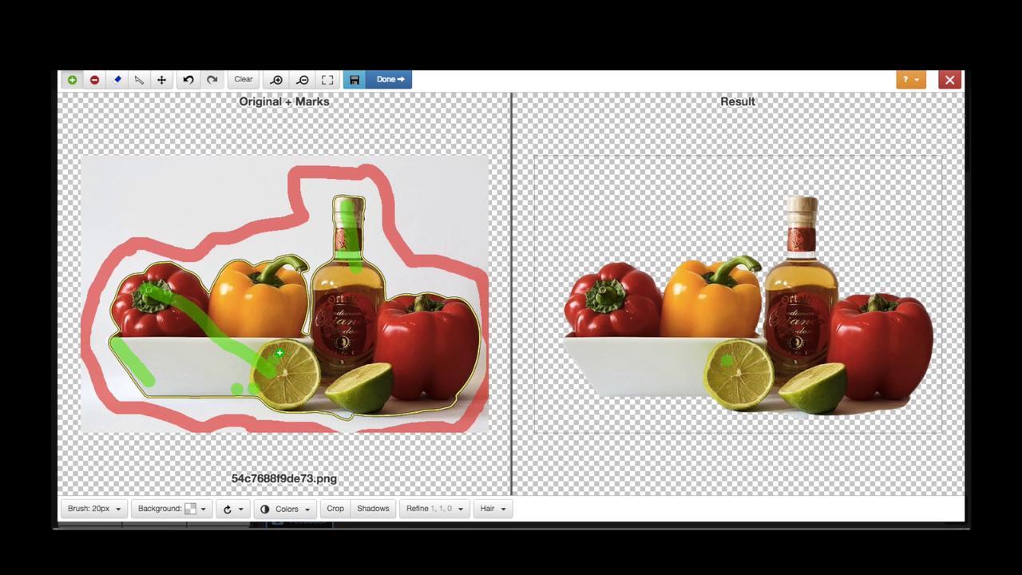
Step: Zoom in and add background dots on the lime's shadow and the gap by the pepper stem
click(94, 79)
click(277, 80)
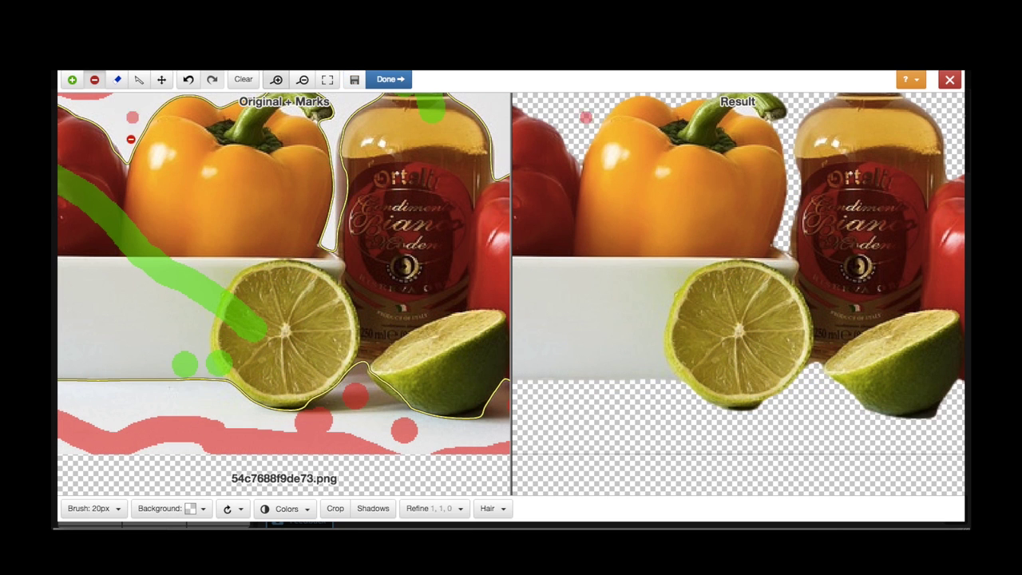
click(297, 420)
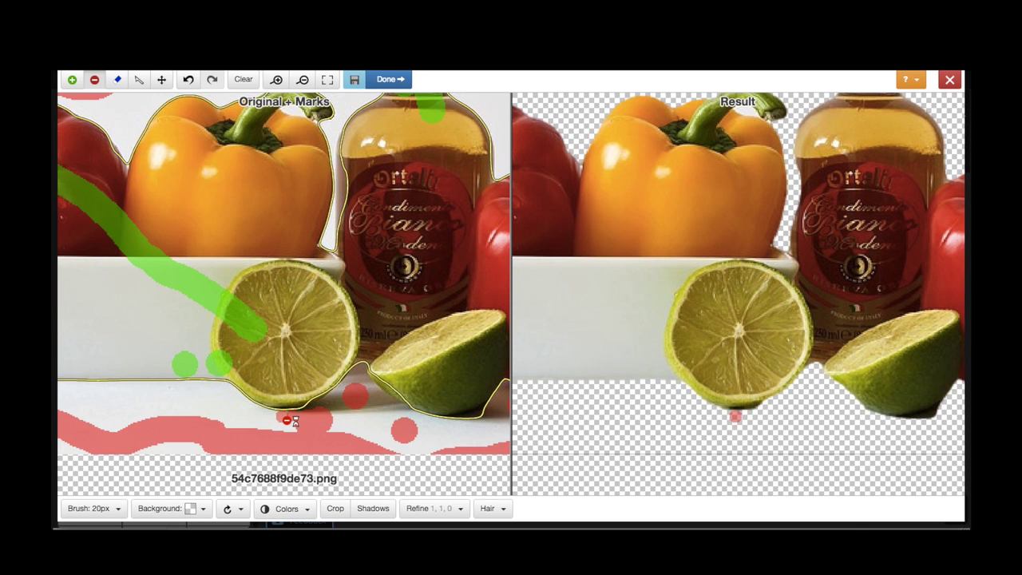
scroll(150, 262, up, 2)
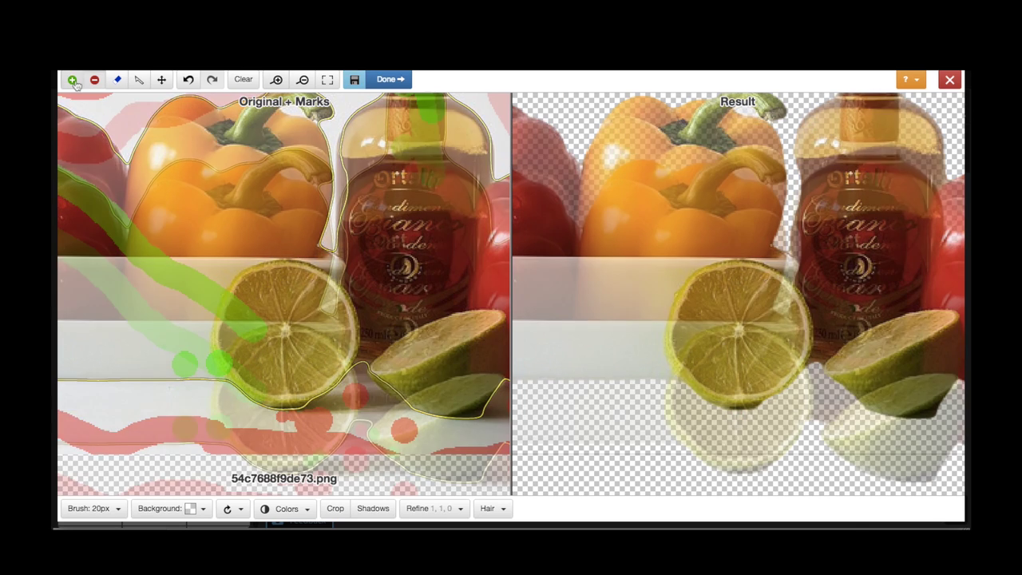
click(277, 80)
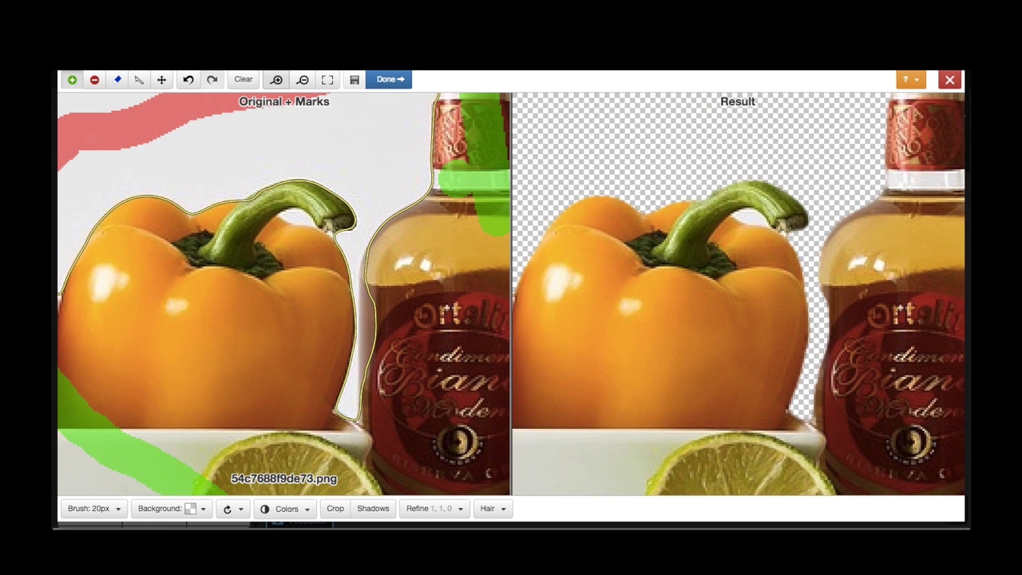
click(98, 83)
click(295, 217)
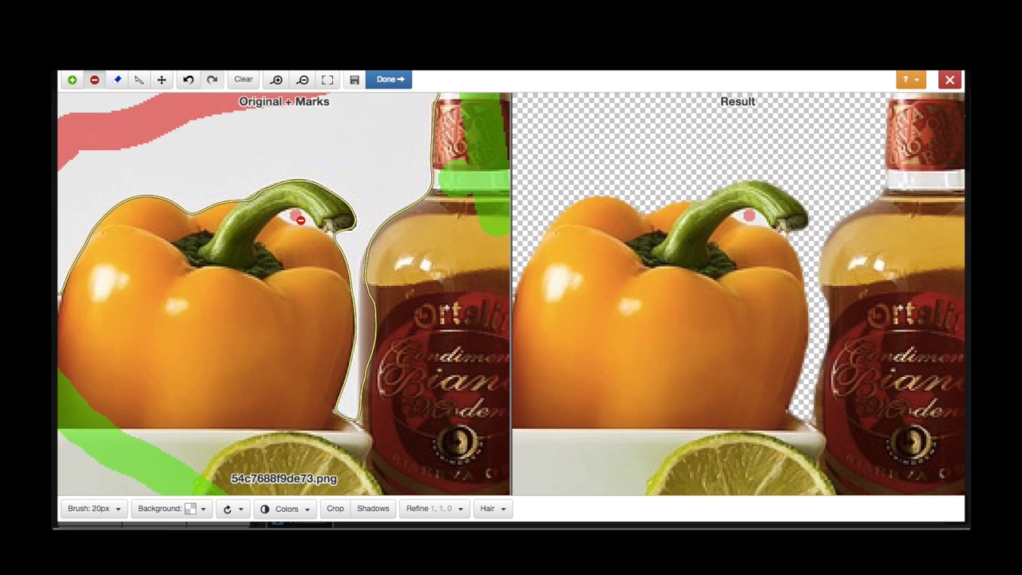